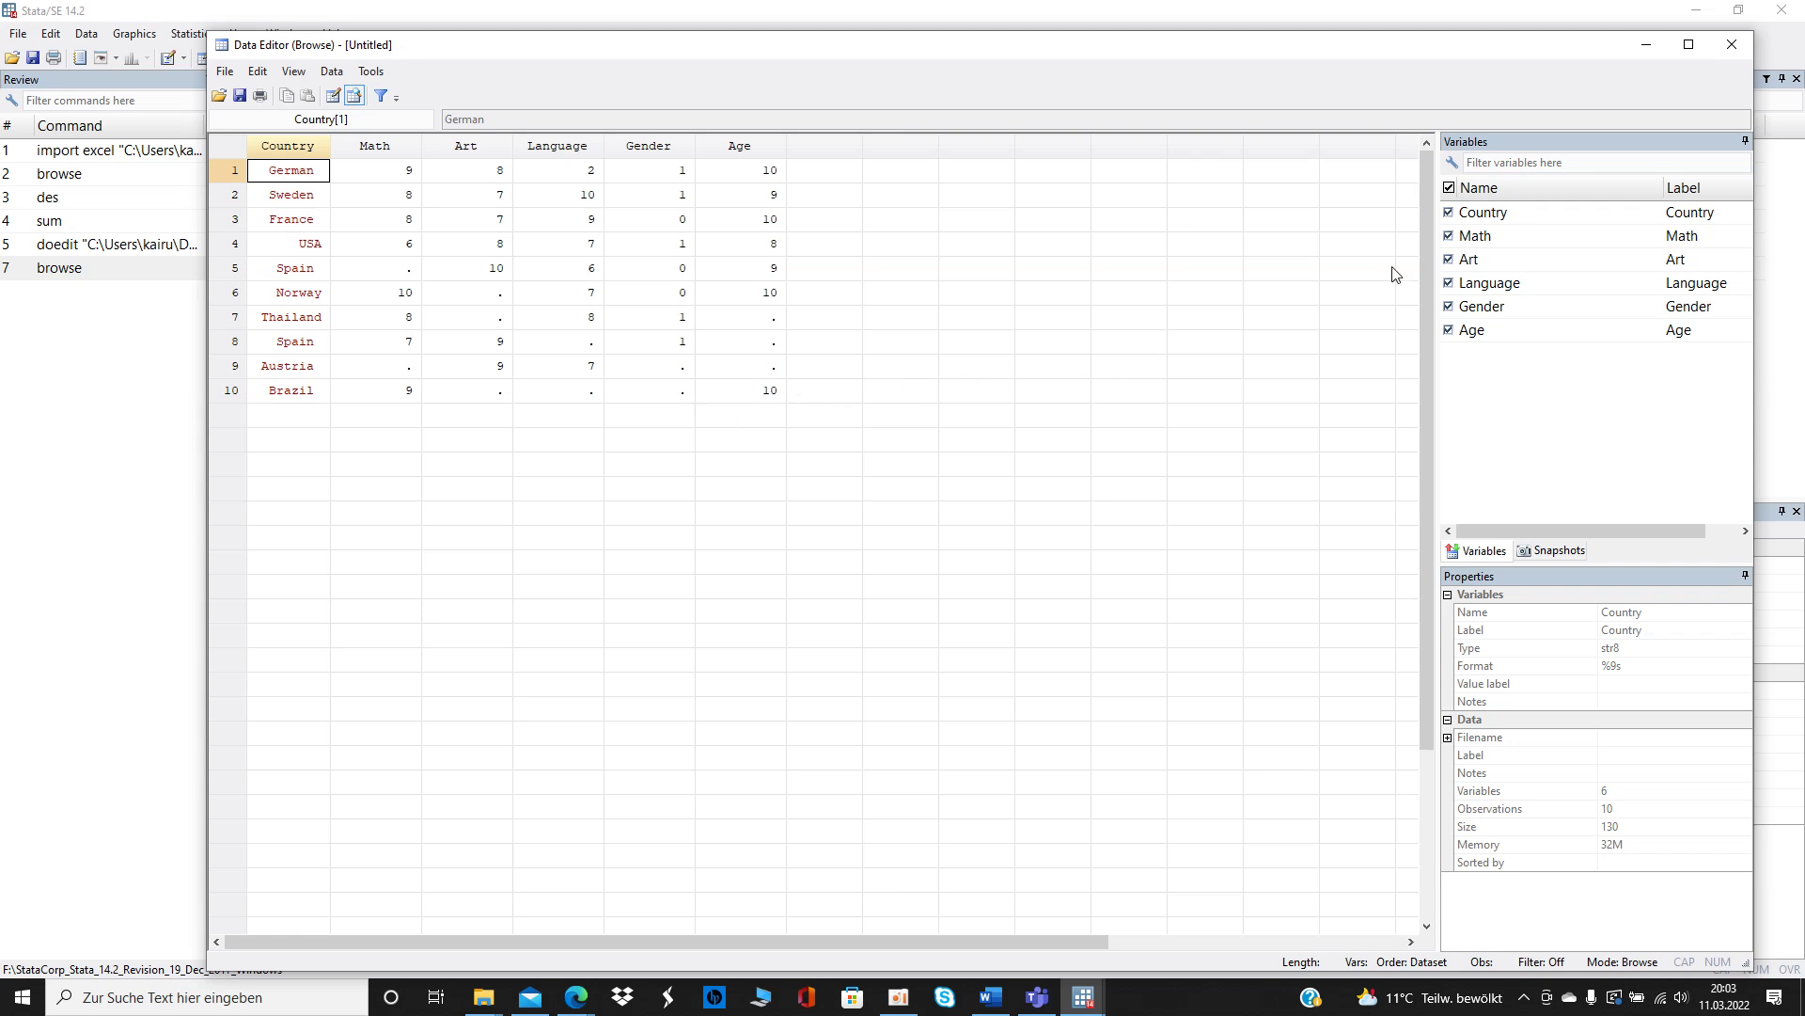
Minimize the Data Editor to reveal the describe and summary output of the imported dataset.
left_click(1643, 47)
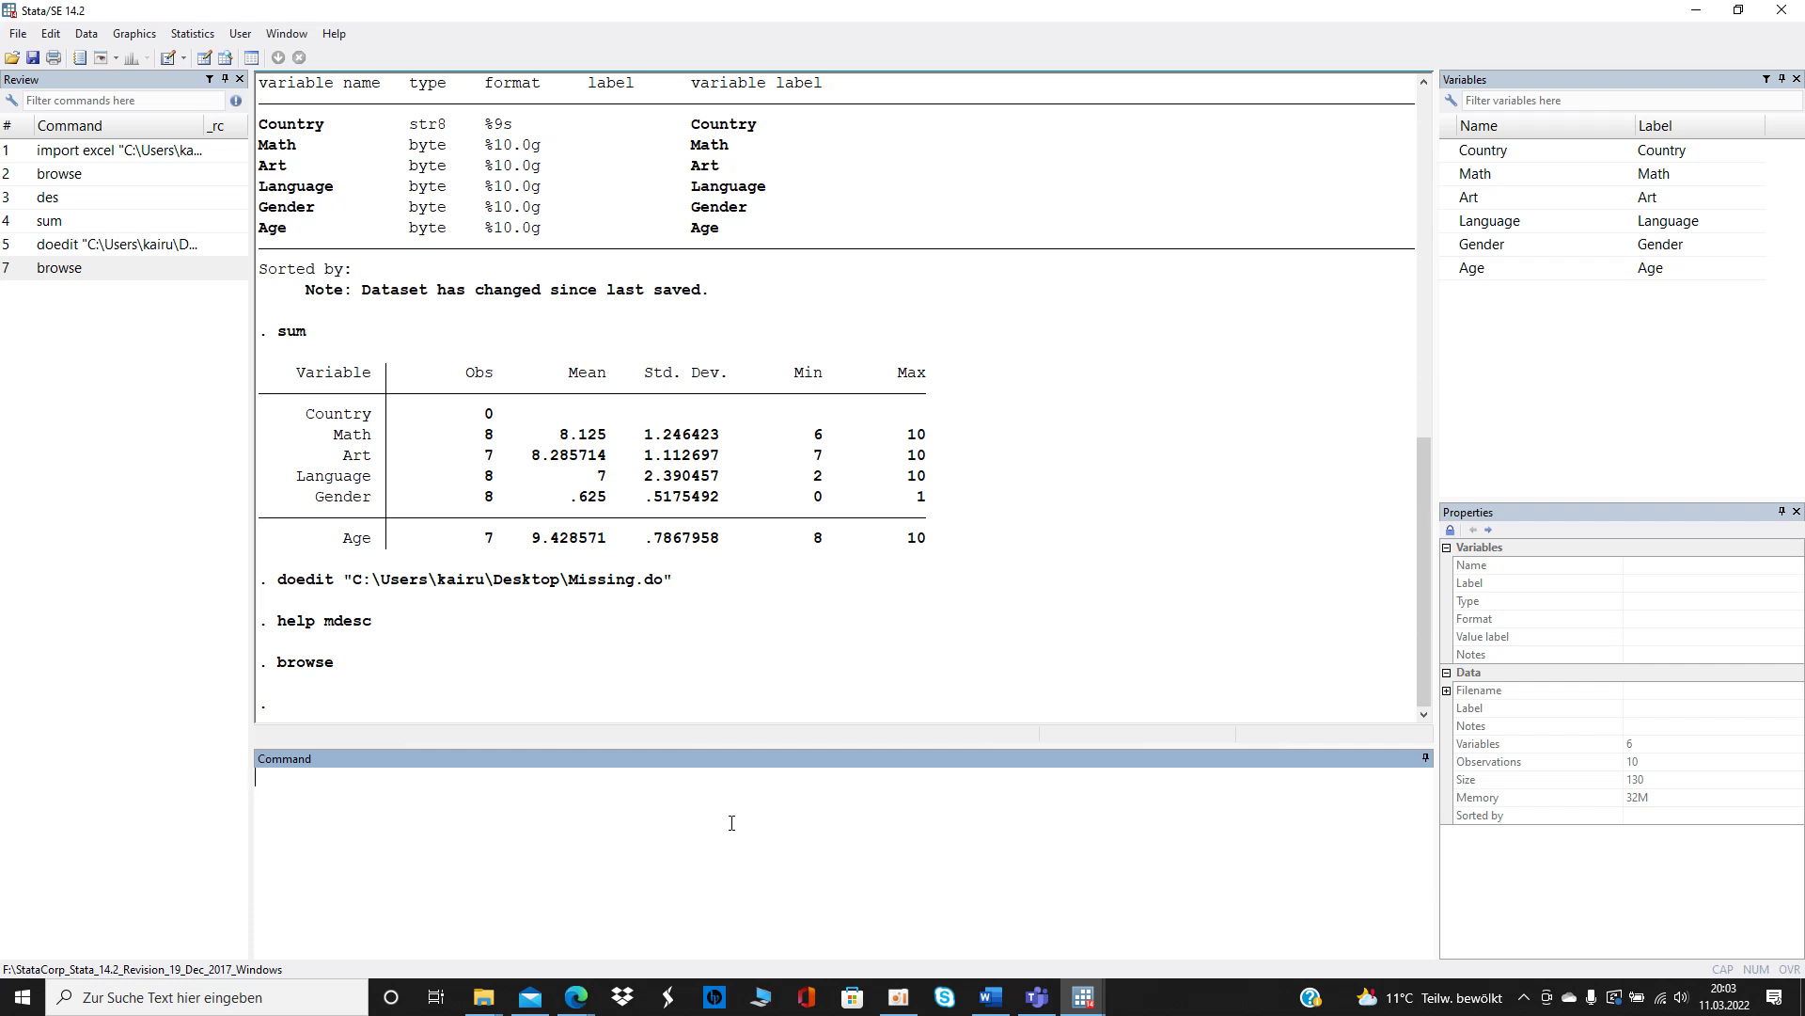
Run mdesc for per-variable missing counts, then list the rows missing Math (Spain, Austria).
type("mdesc")
key("Return")
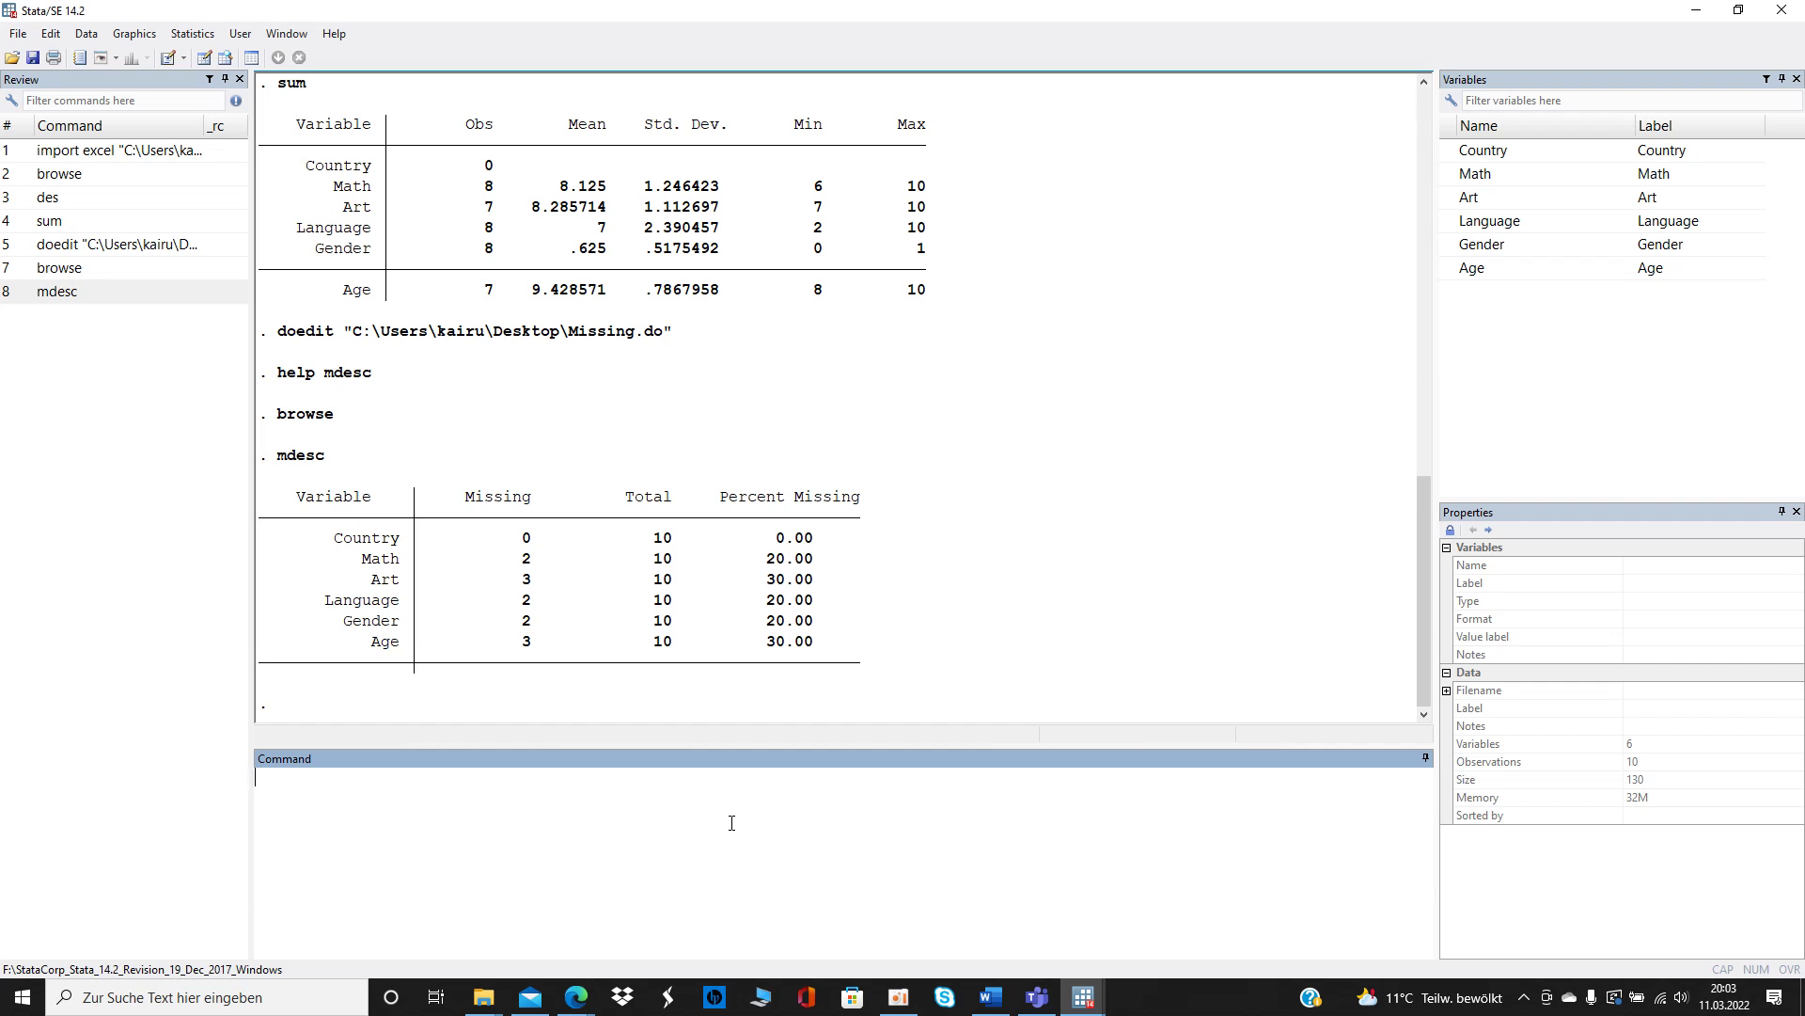
type("list if missing(Math)")
key("Return")
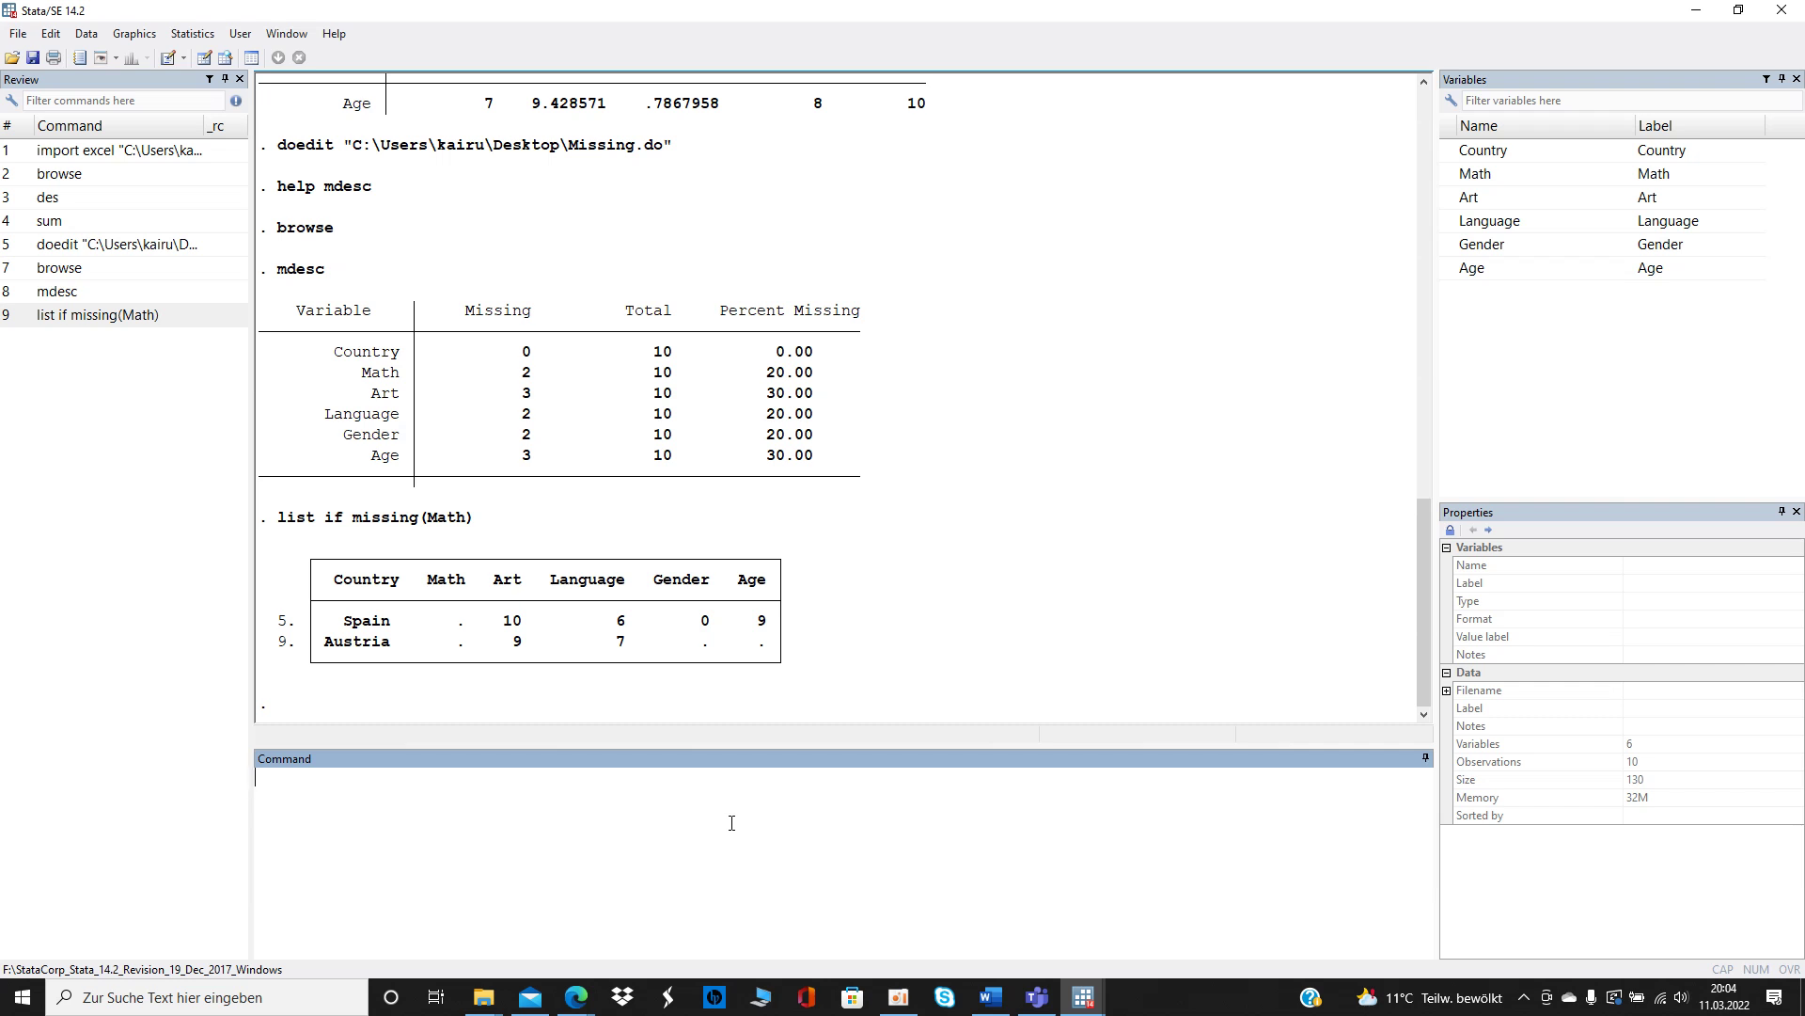
List observations missing Art (Norway, Thailand, Brazil) and missing Math, then browse all 10 observations.
type("list if missing(Art)")
key("Return")
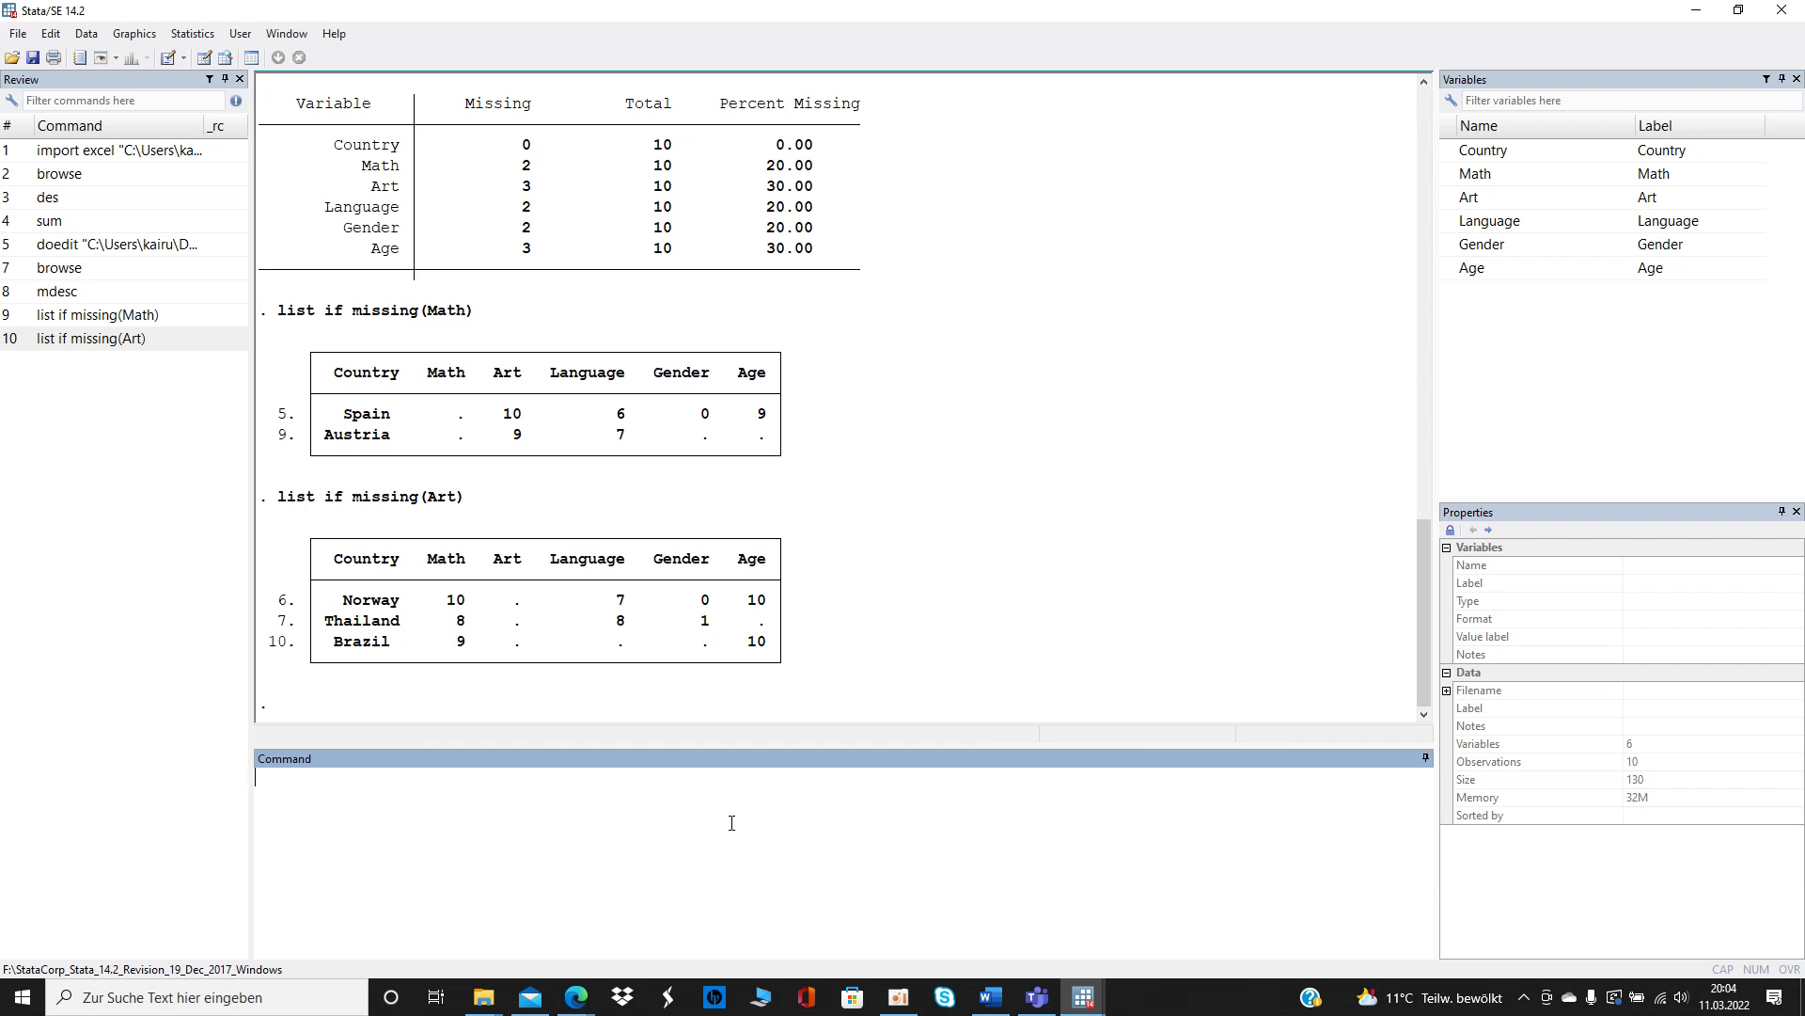
type("list if Math==.")
key("Return")
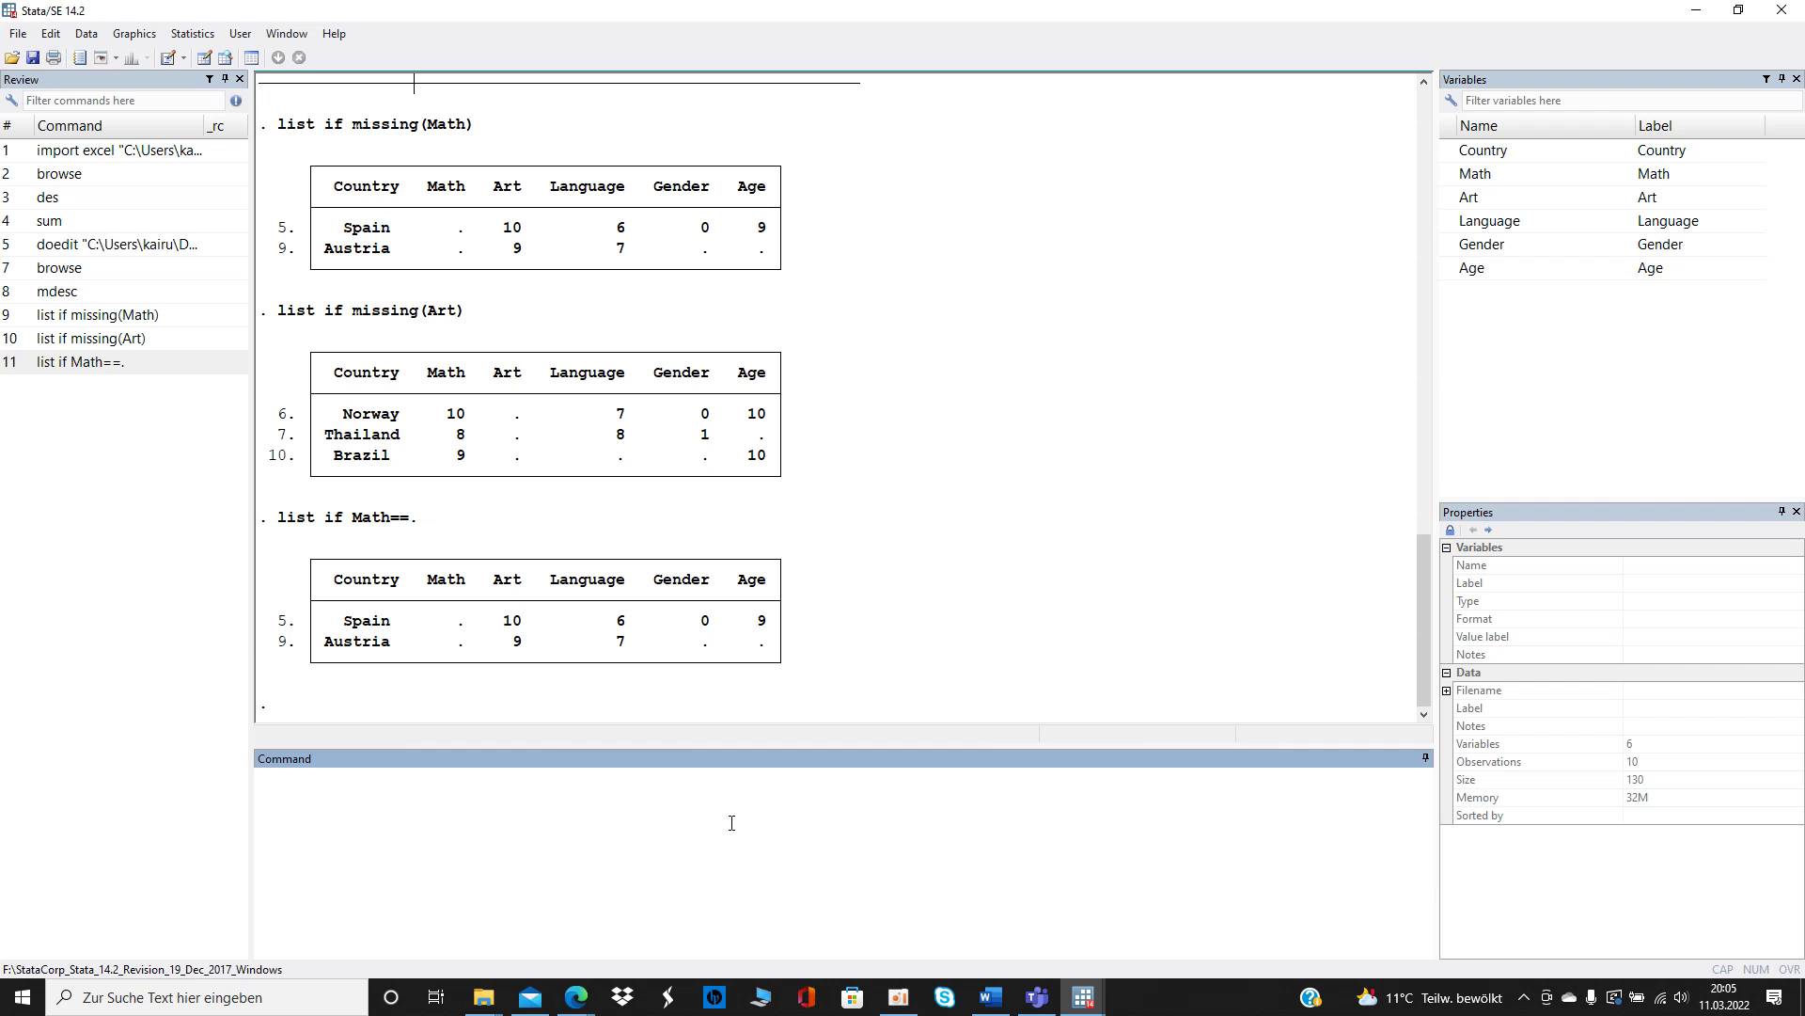
type("browse")
key("Return")
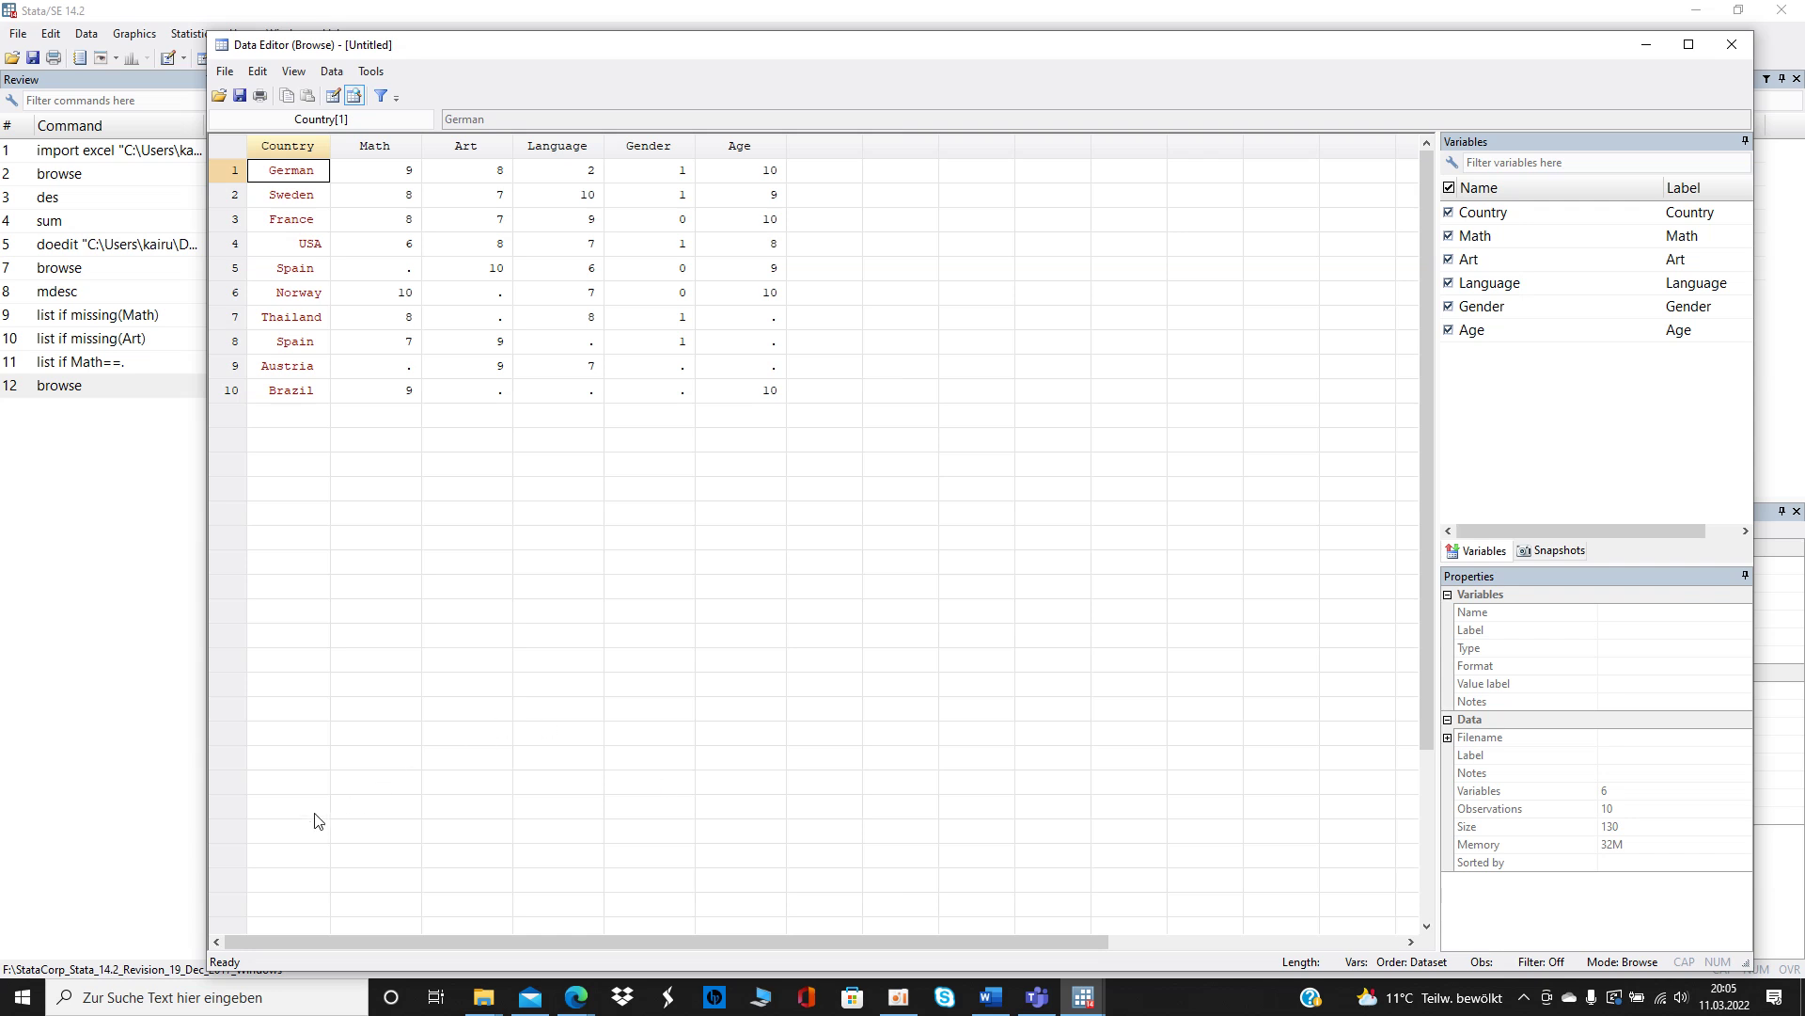
Return to the Command window and erase an unfinished 'drop if==.' command without running it.
left_click(143, 567)
left_click(509, 798)
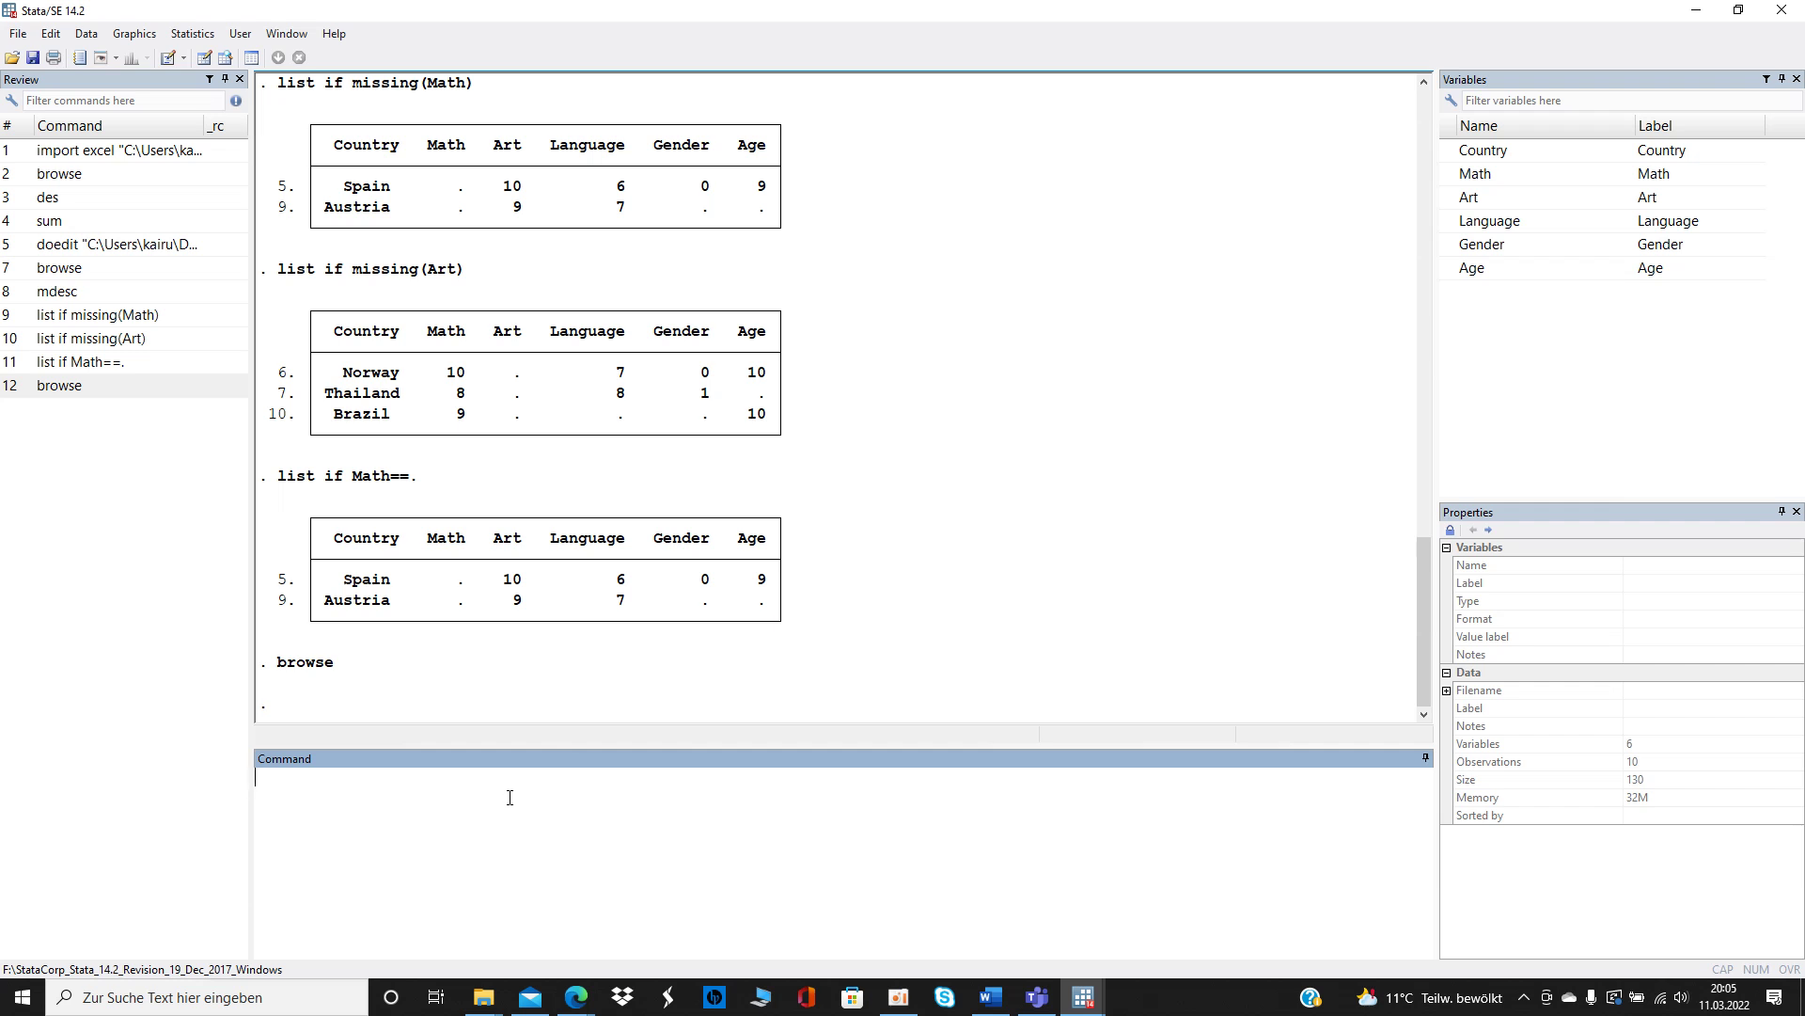
type("drop if==.")
key("BackSpace")
key("BackSpace")
key("BackSpace")
key("BackSpace")
key("BackSpace")
key("BackSpace")
key("BackSpace")
key("BackSpace")
key("BackSpace")
key("BackSpace")
Summarize Math and paste its mean 8.125 into a 'replace Math =' command.
type("sum Math")
key("Return")
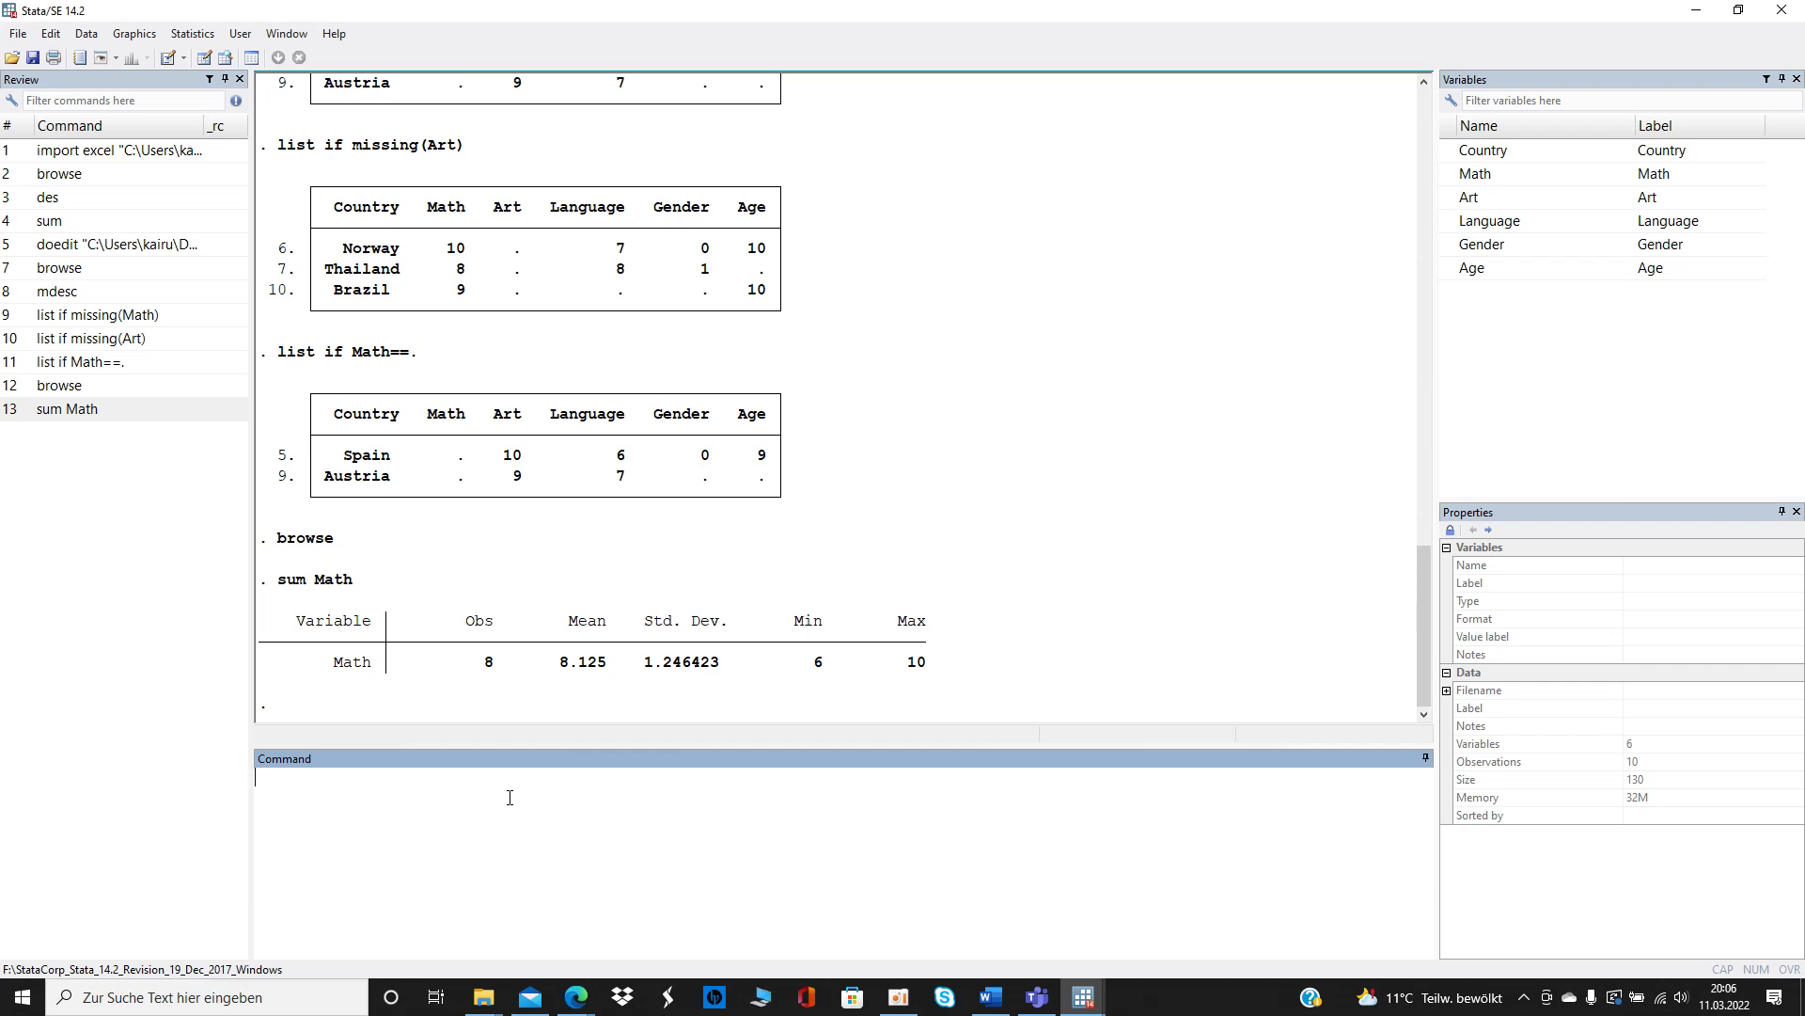
type("replace Math =")
left_click_drag(615, 663, 570, 660)
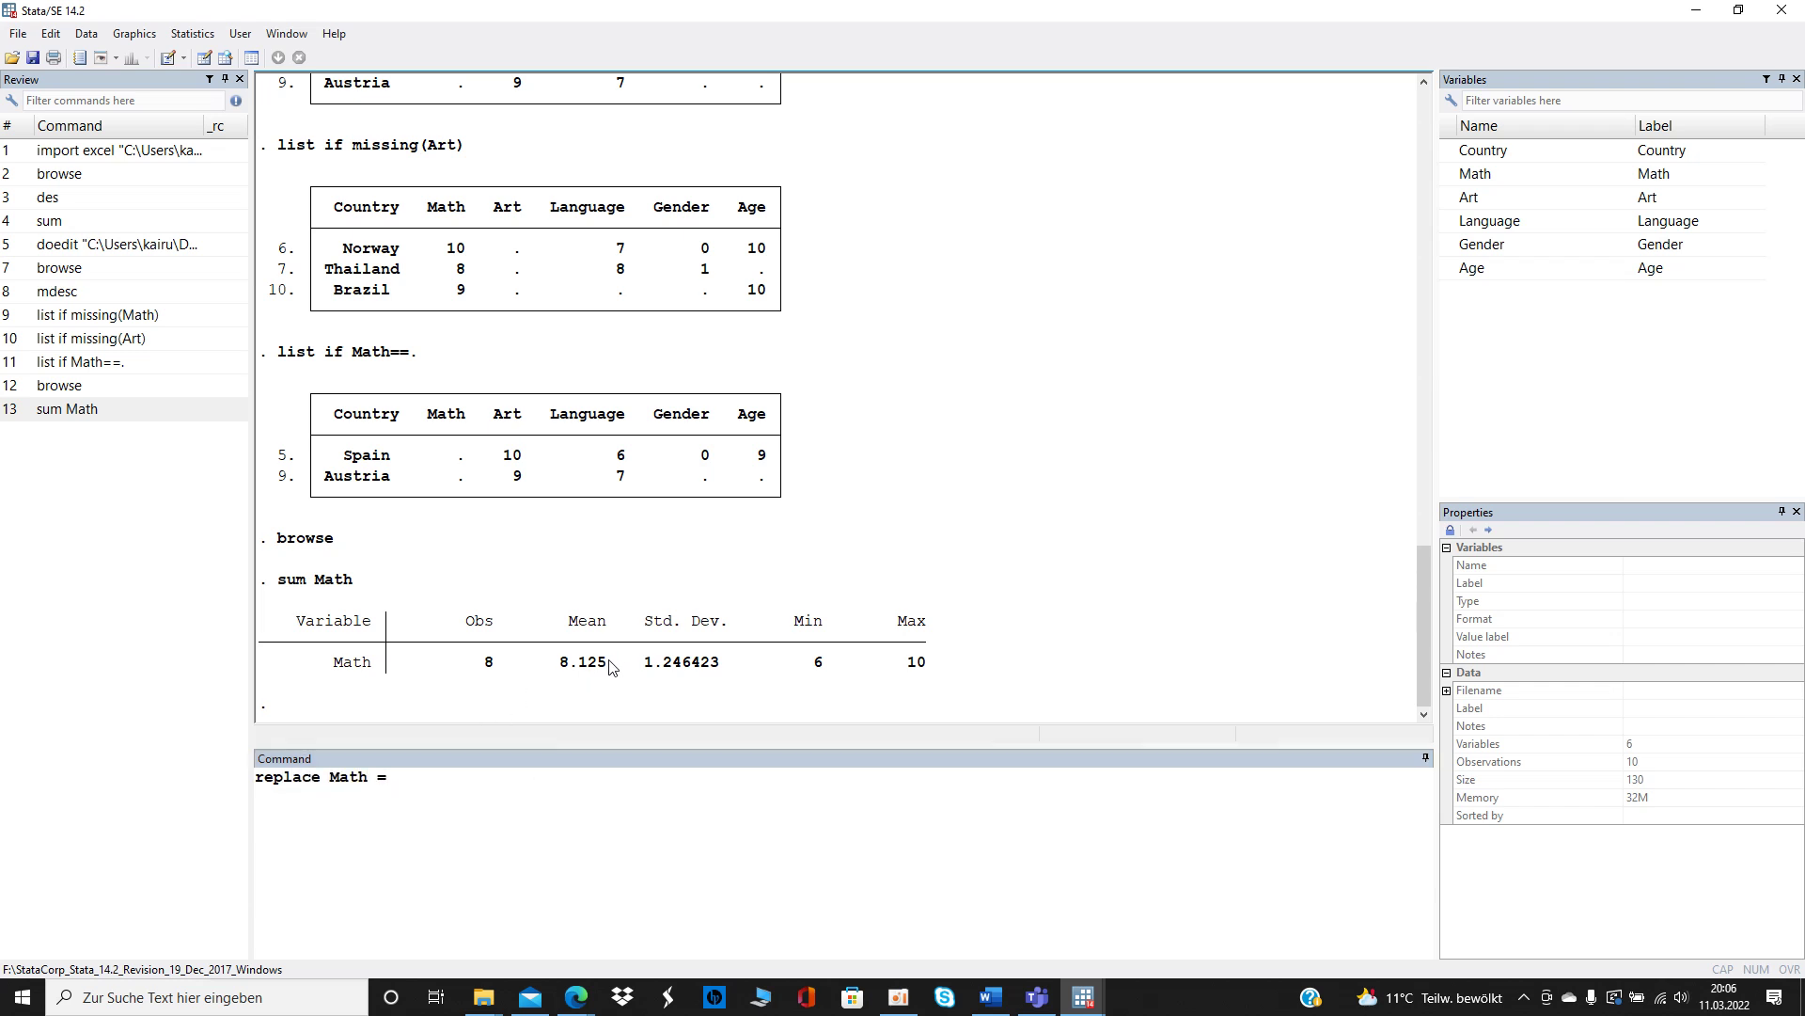
key("ctrl+c")
left_click(499, 809)
key("ctrl+v")
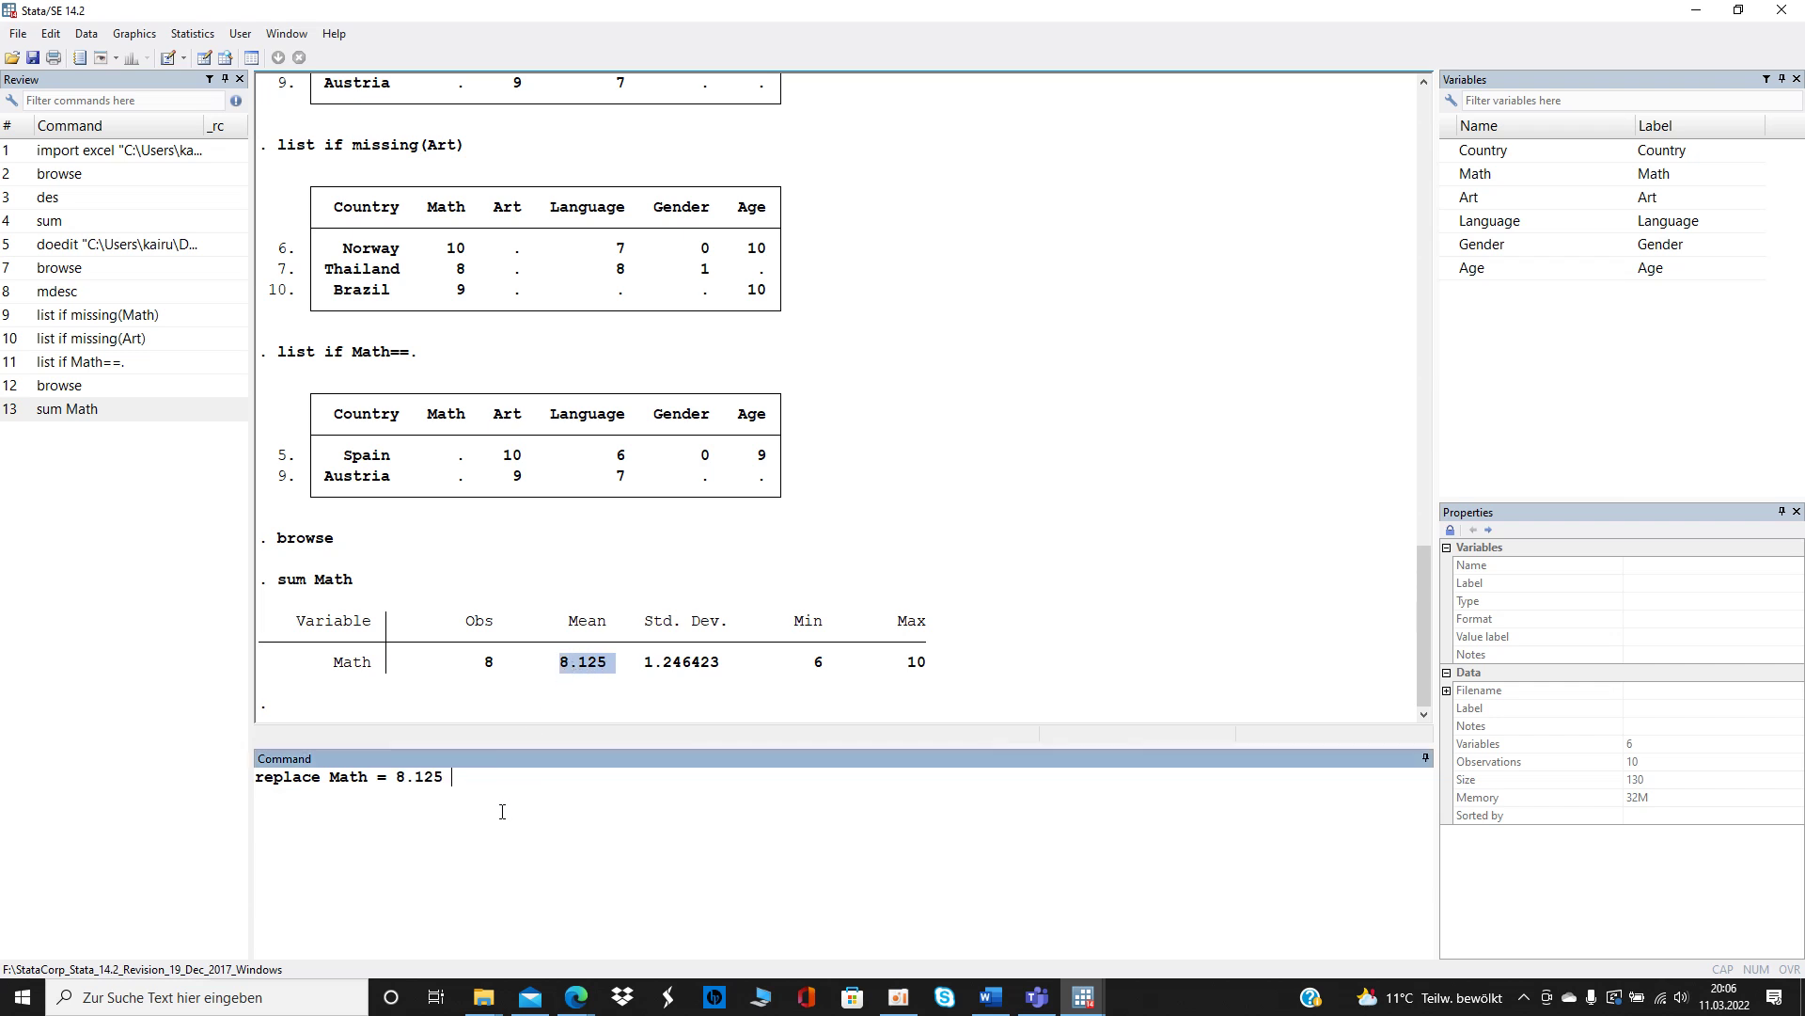
Finish with 'if missing(Math)', run the replacement, and browse Spain and Austria at 8.125.
type("if miss")
key("BackSpace")
key("BackSpace")
key("BackSpace")
key("BackSpace")
type("missing(Math)")
key("Return")
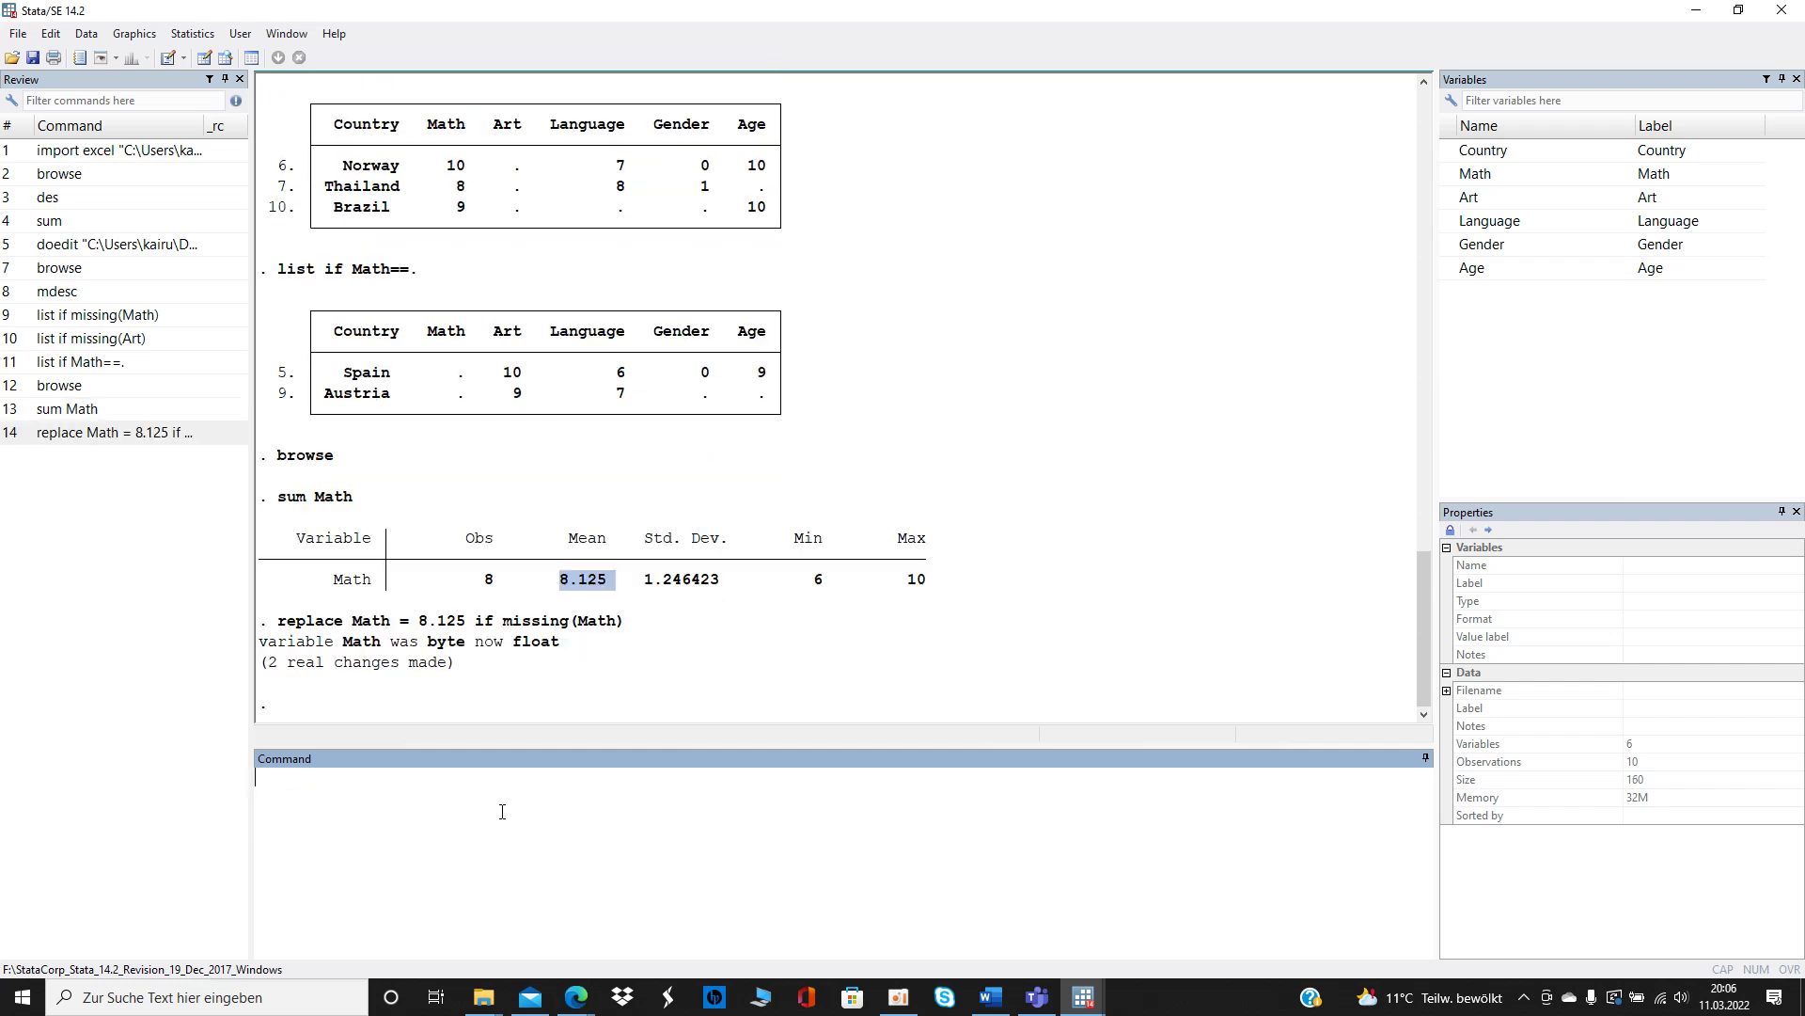
type("browse")
key("Return")
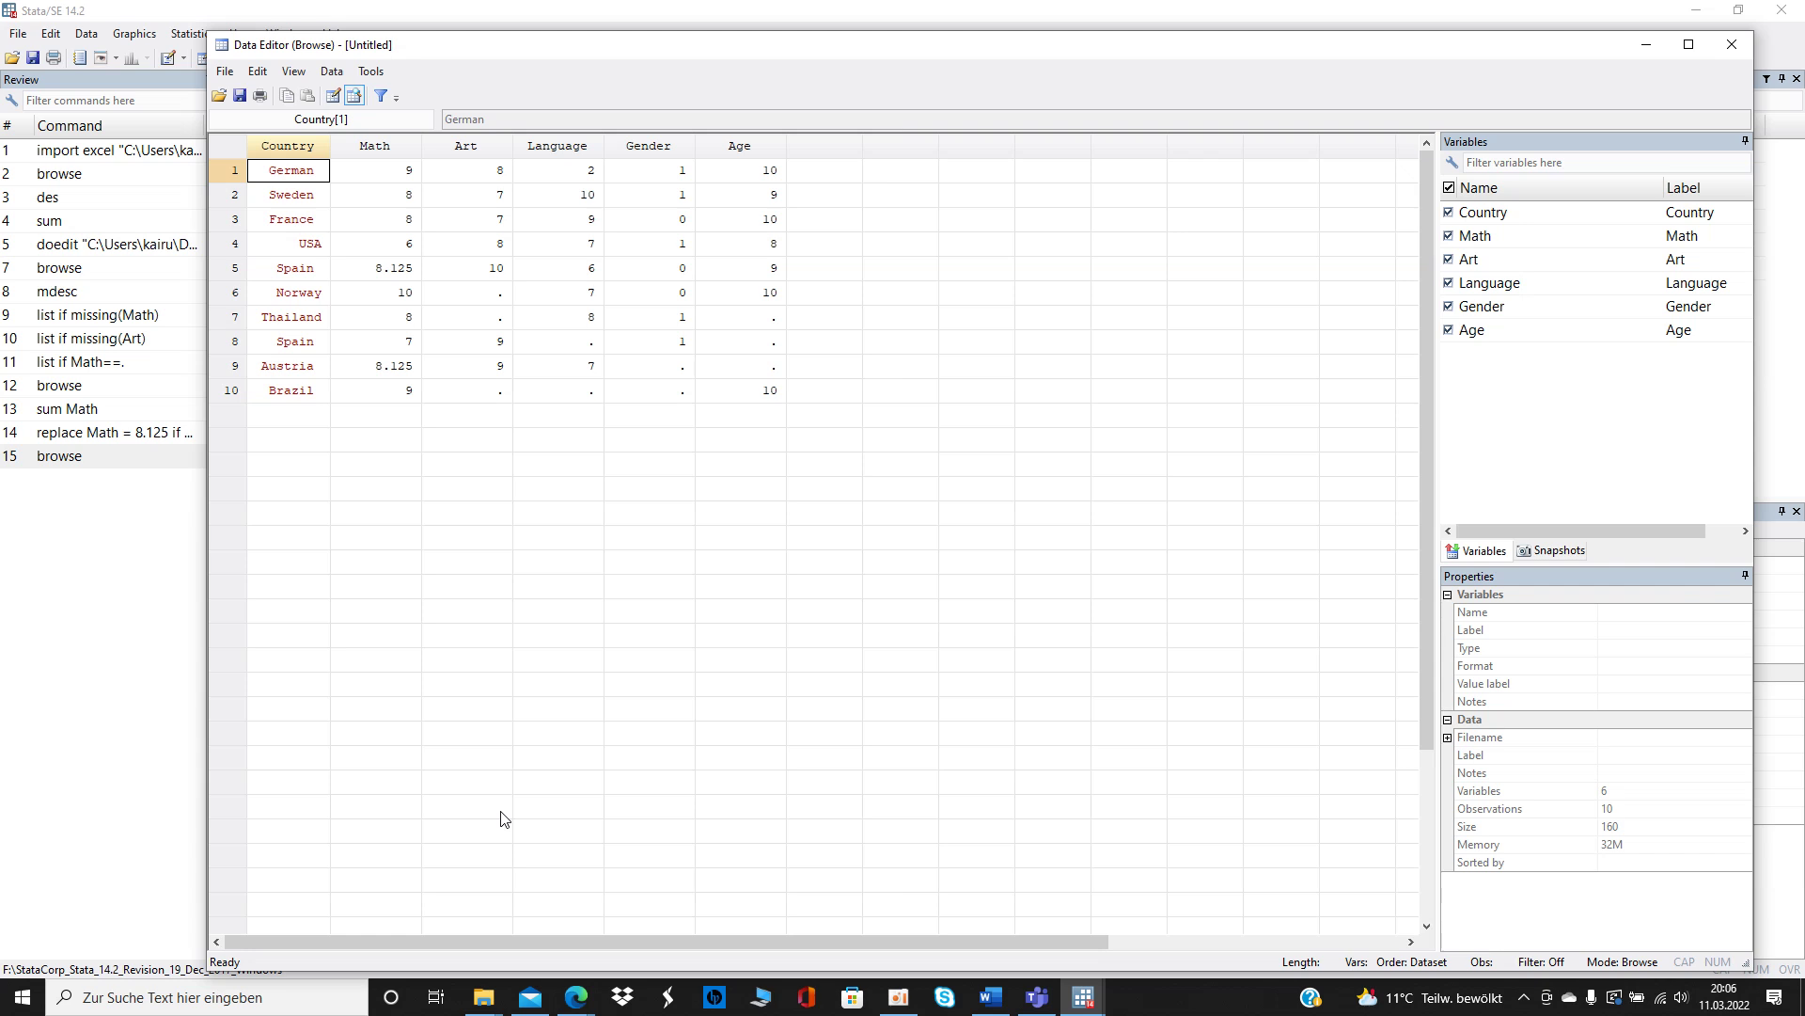
Close the Data Editor, summarize Art, and begin a 'replace Art =' command.
key("alt+F4")
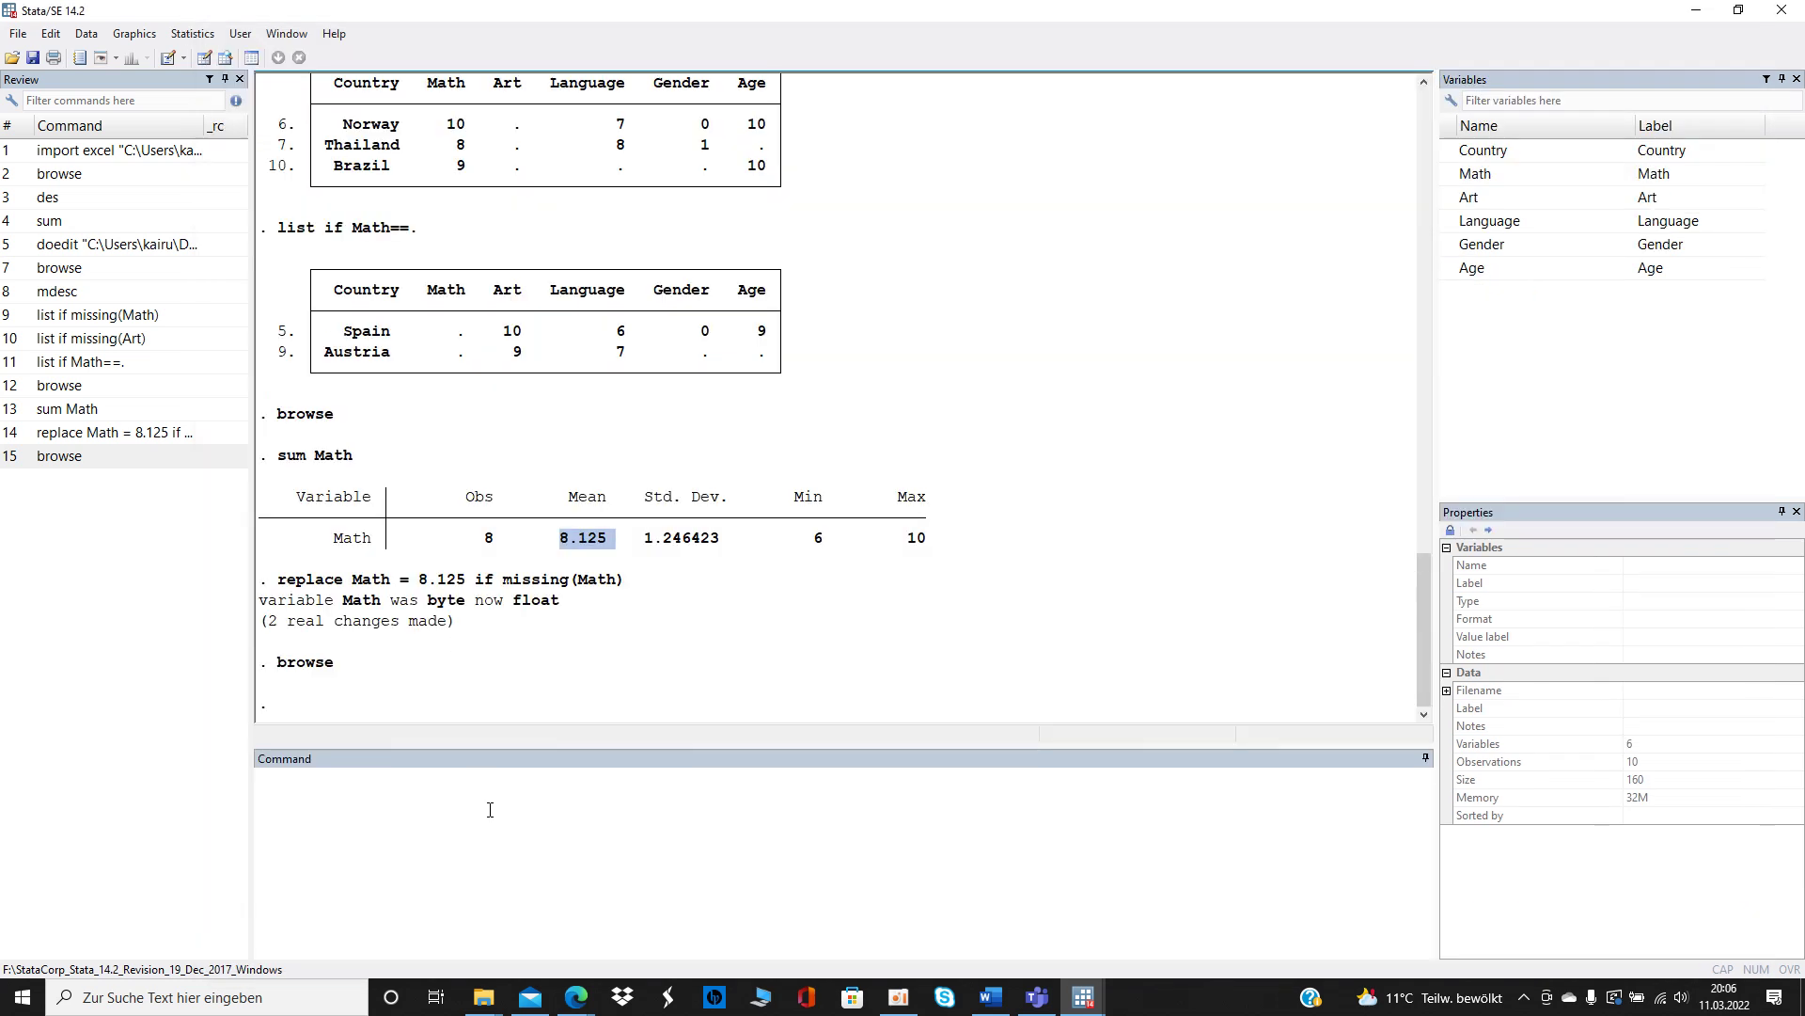
left_click(491, 817)
type("sum Art")
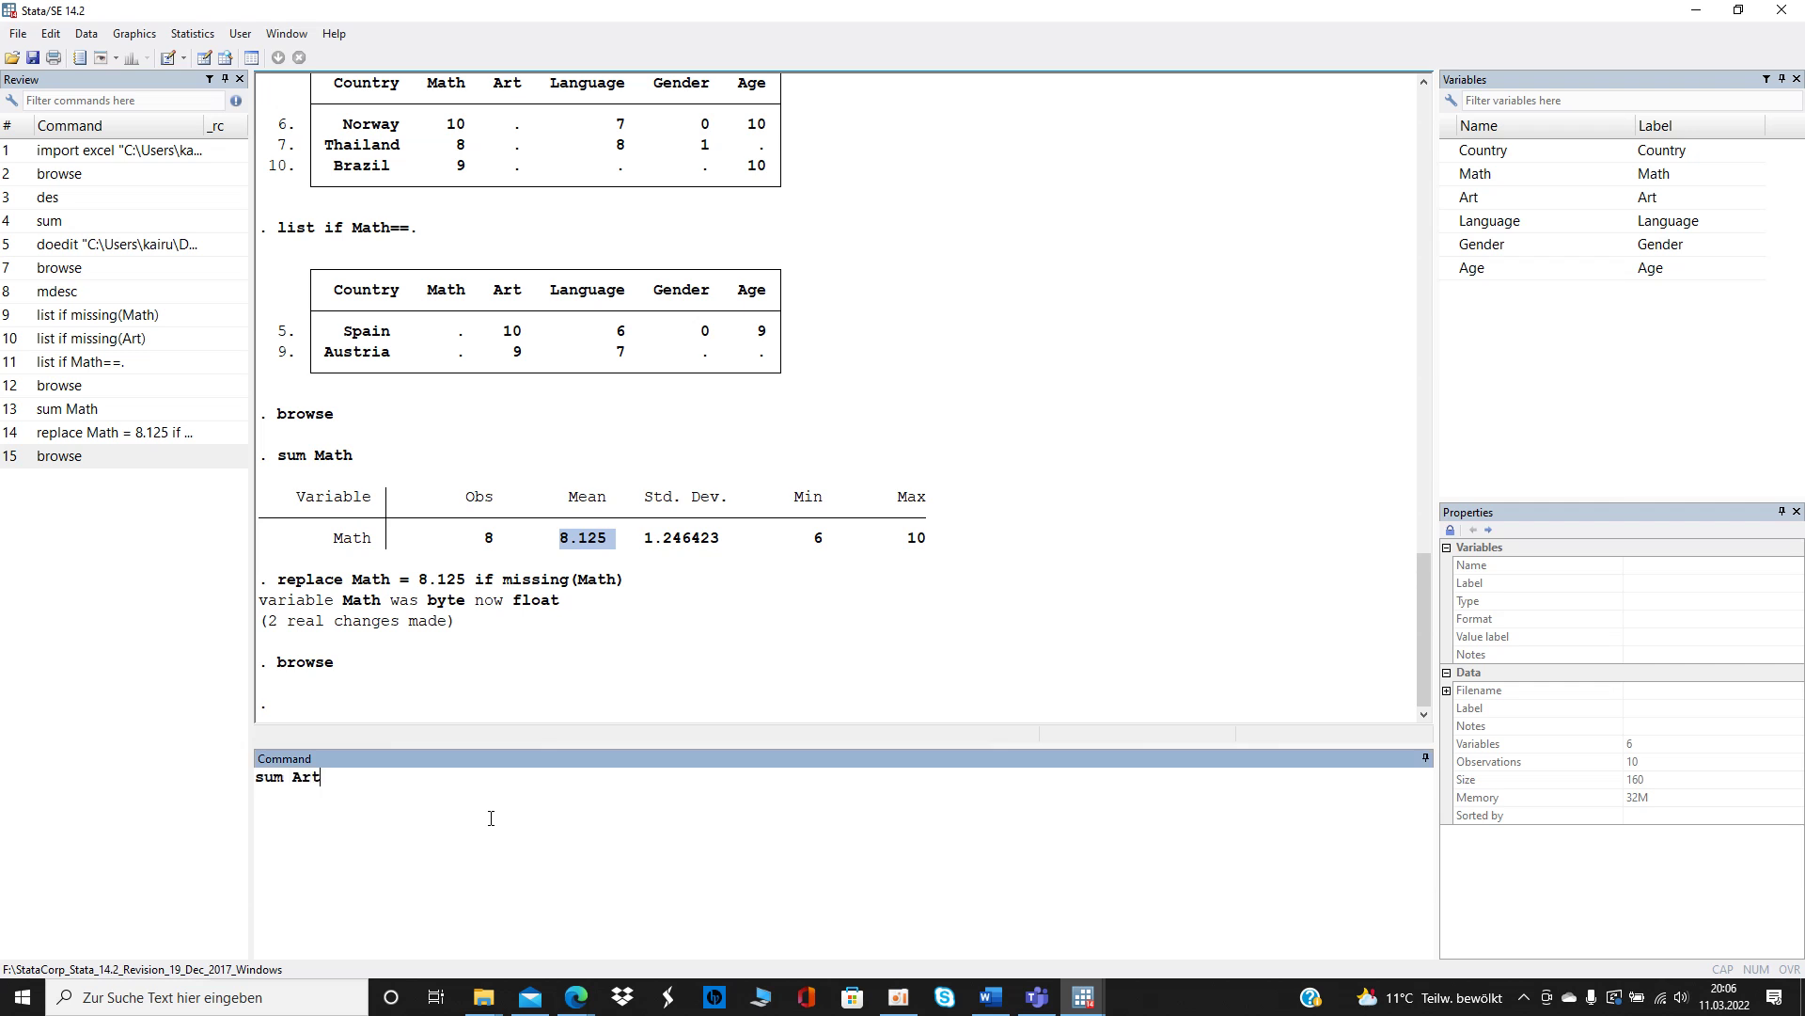
key("Return")
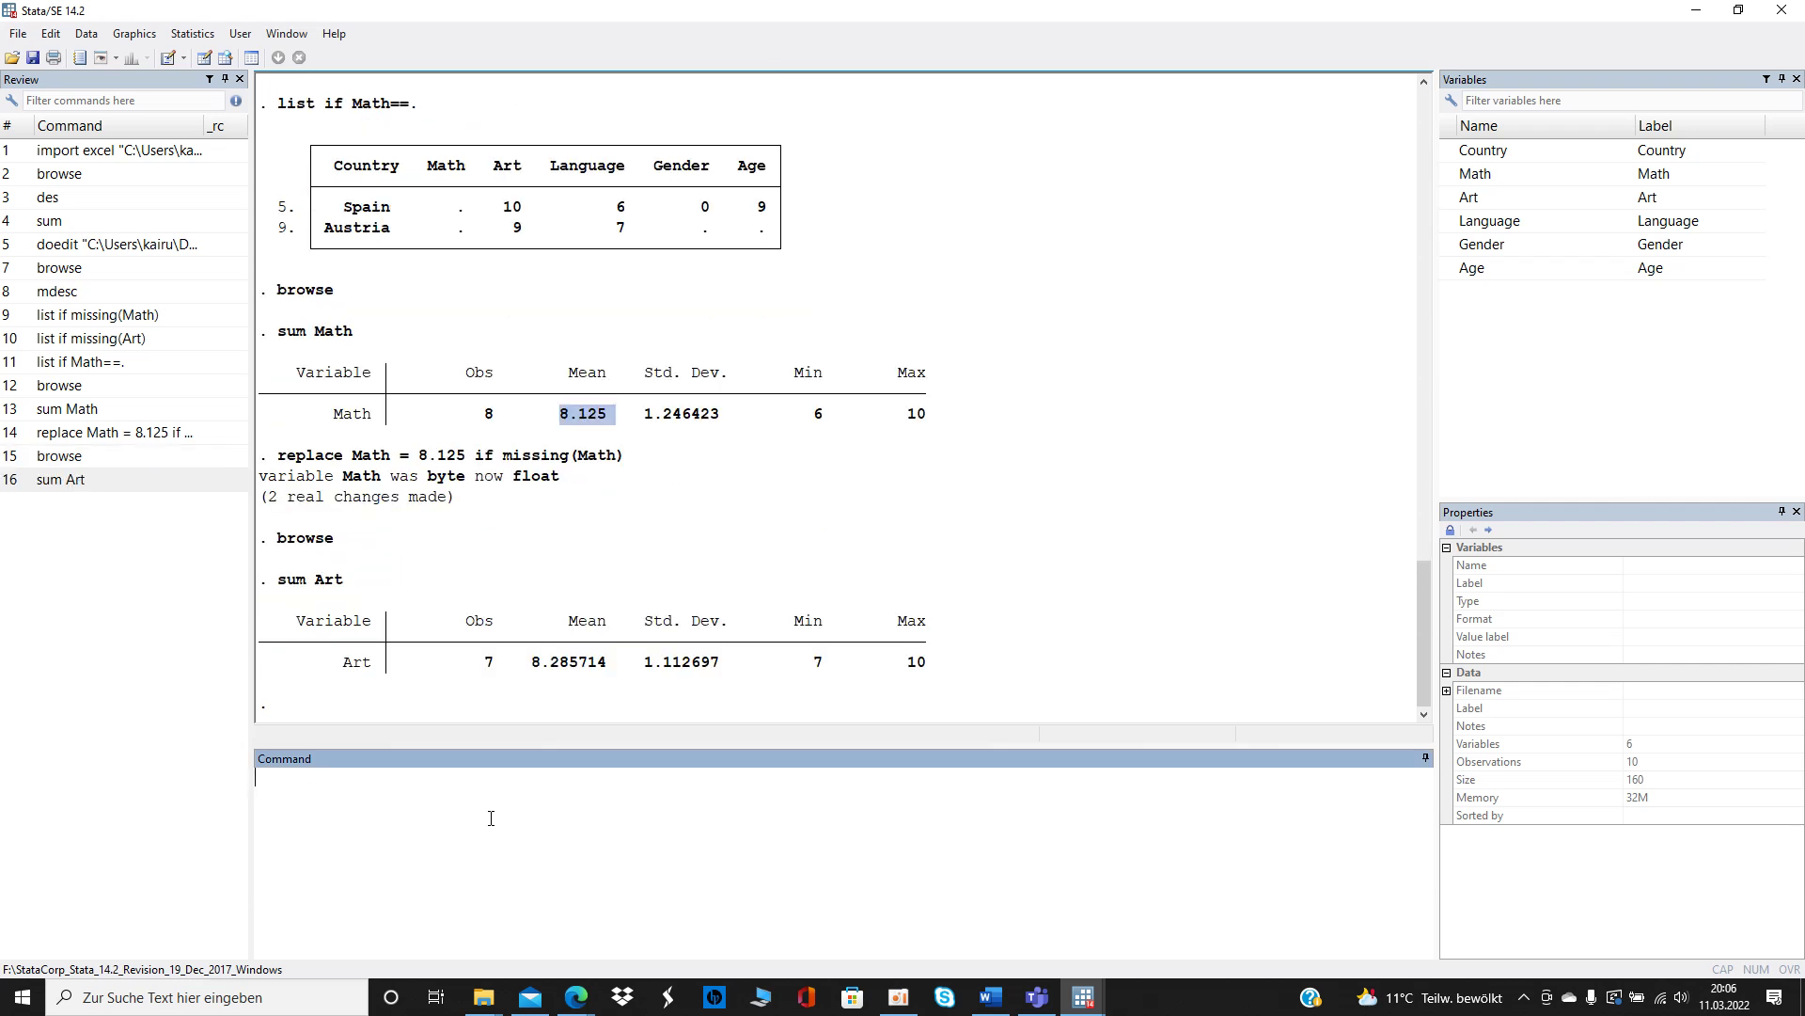
type("rep")
key("BackSpace")
type("place Art =")
Paste the Art mean 8.285714 with condition 'if Art==.', run it, and check the data.
left_click_drag(532, 661, 604, 674)
key("ctrl+c")
left_click(534, 789)
key("ctrl+v")
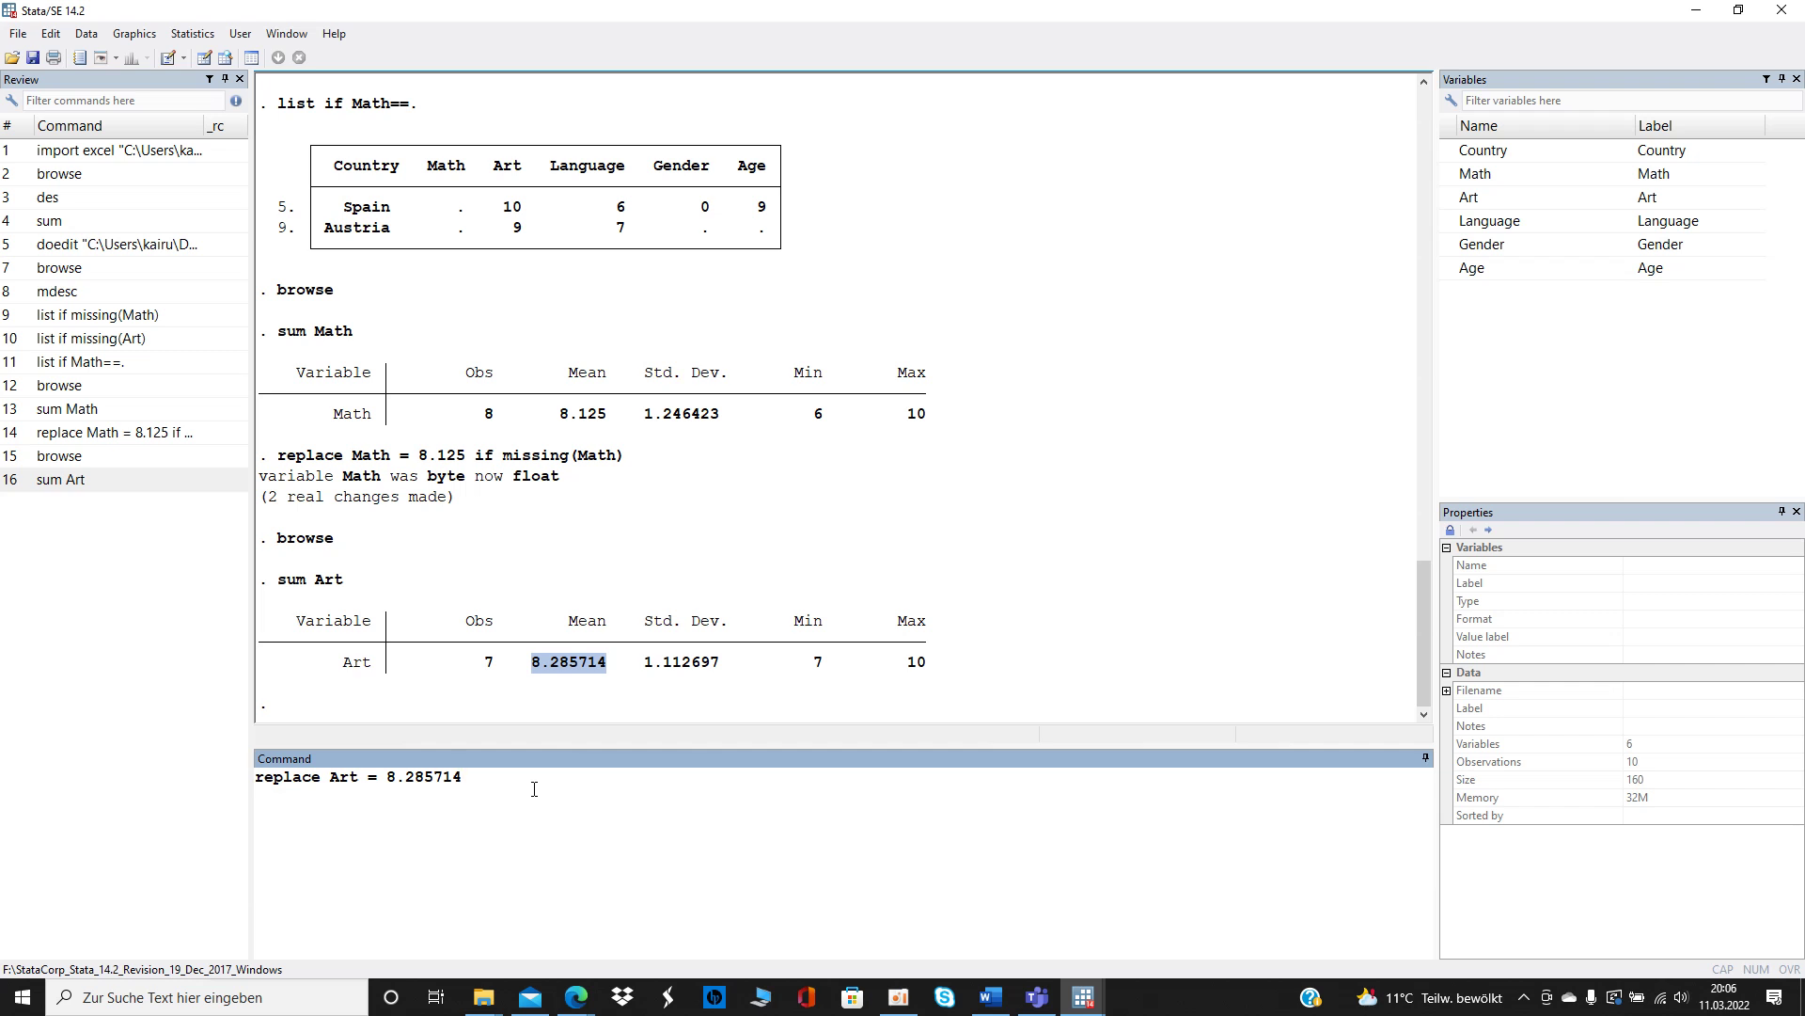
type("if Art")
type("==")
type(".")
key("Return")
type("brows")
key("Escape")
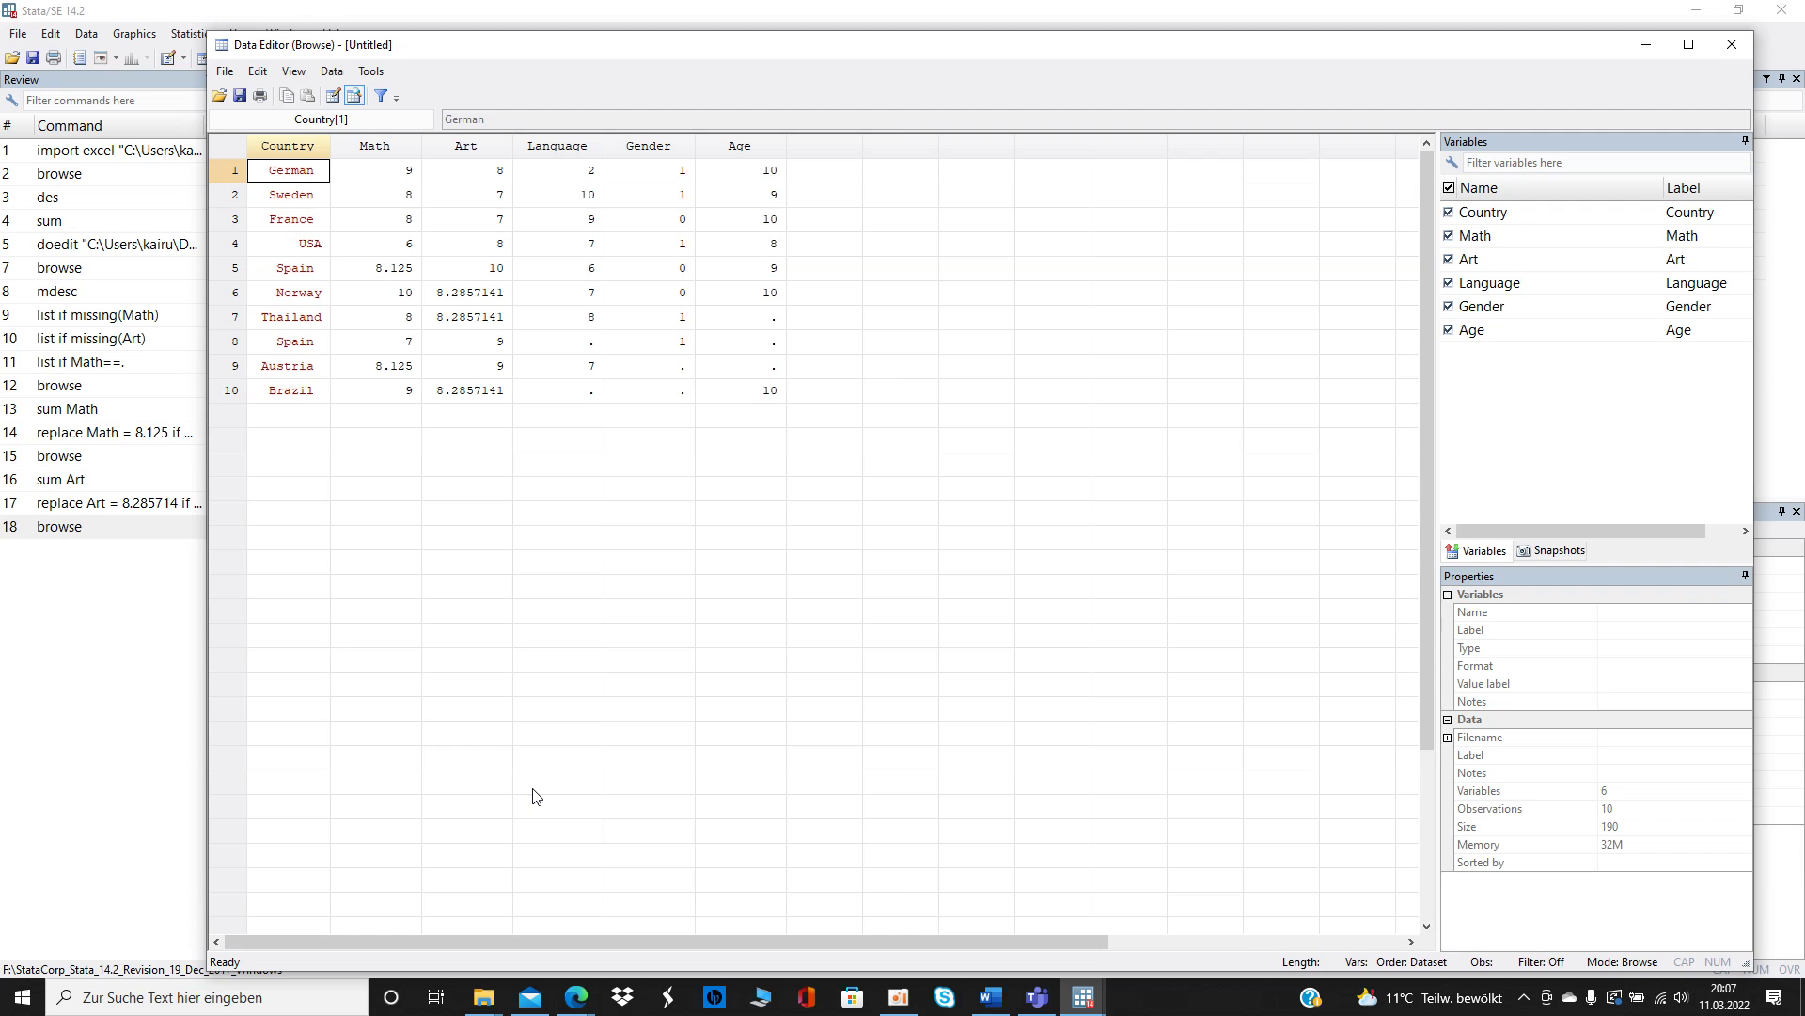